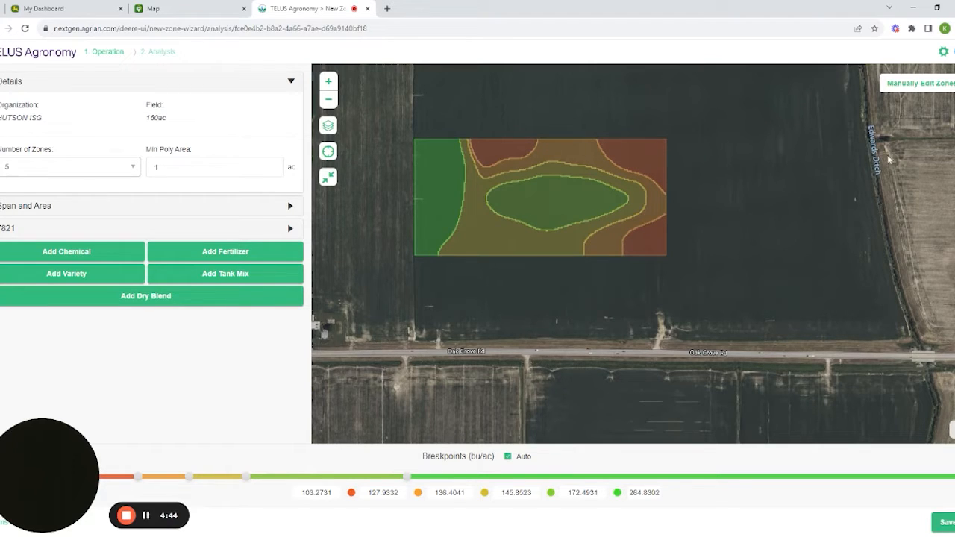
Edit the zones manually and split them with a circle centred in the left part of the central oval zone, nearly as tall as the field.
click(925, 86)
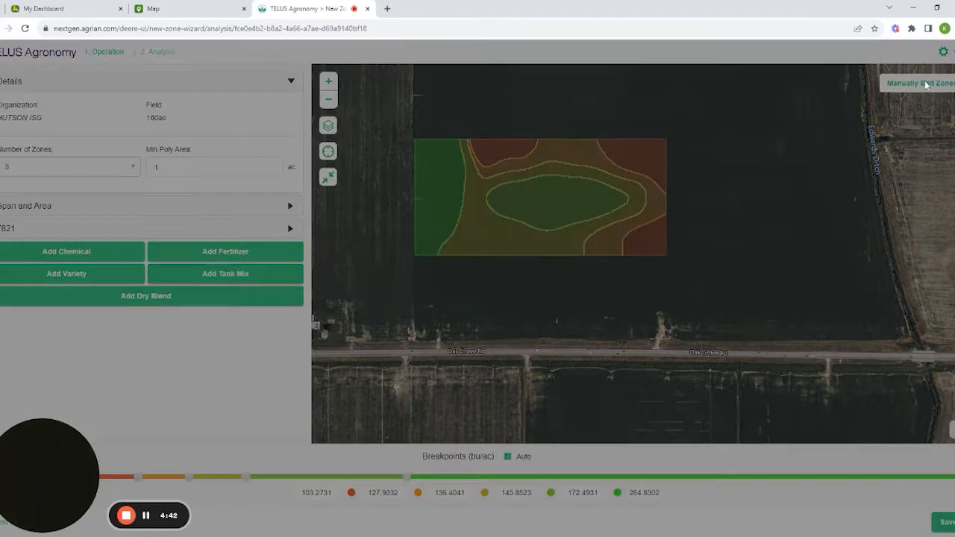
click(601, 300)
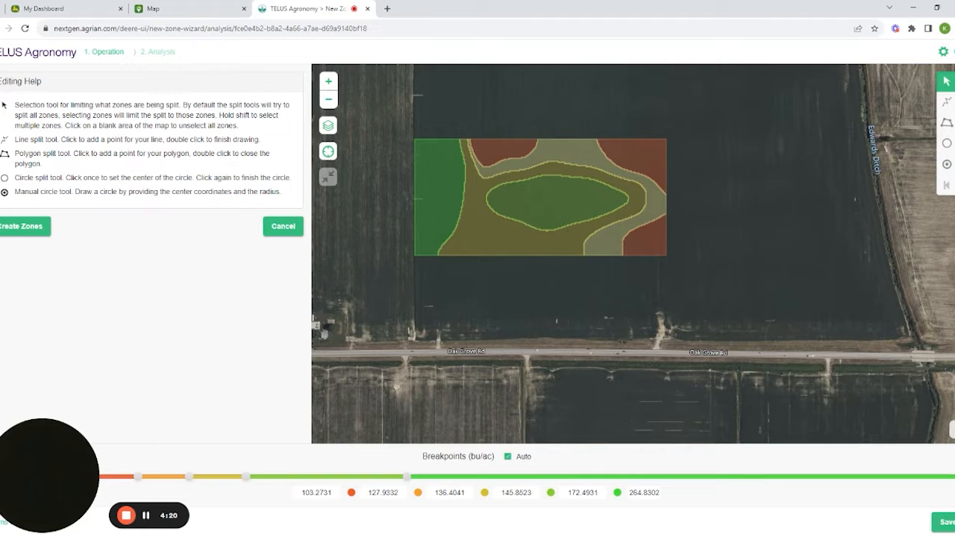
click(945, 164)
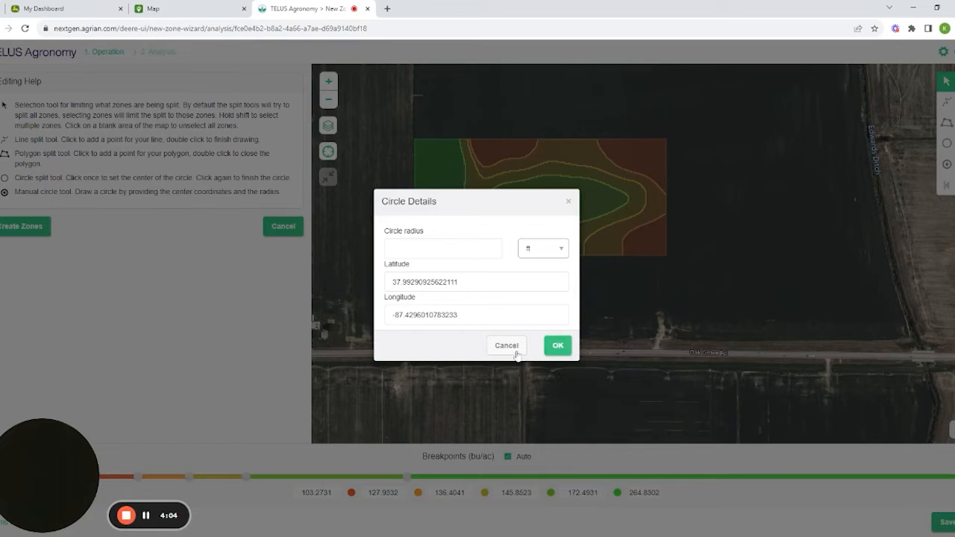
click(514, 347)
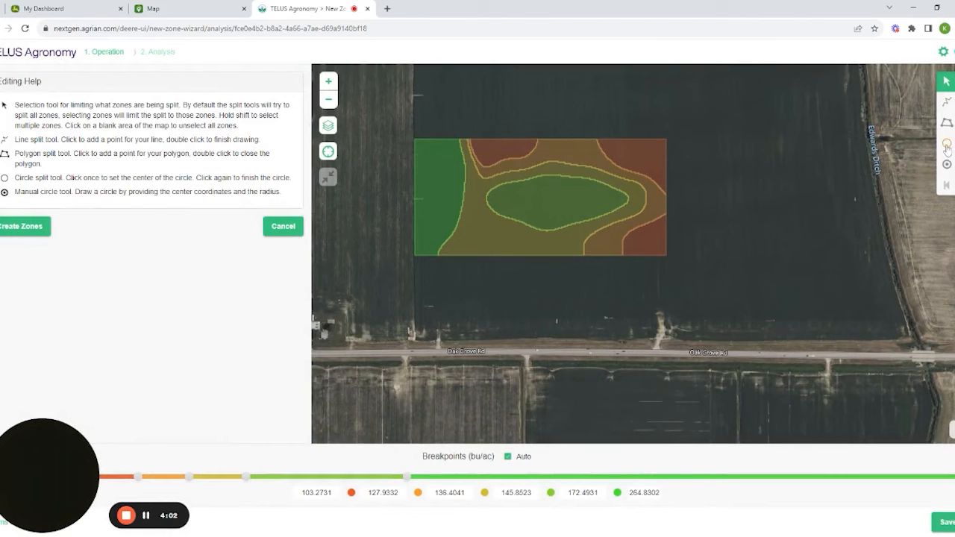
click(947, 143)
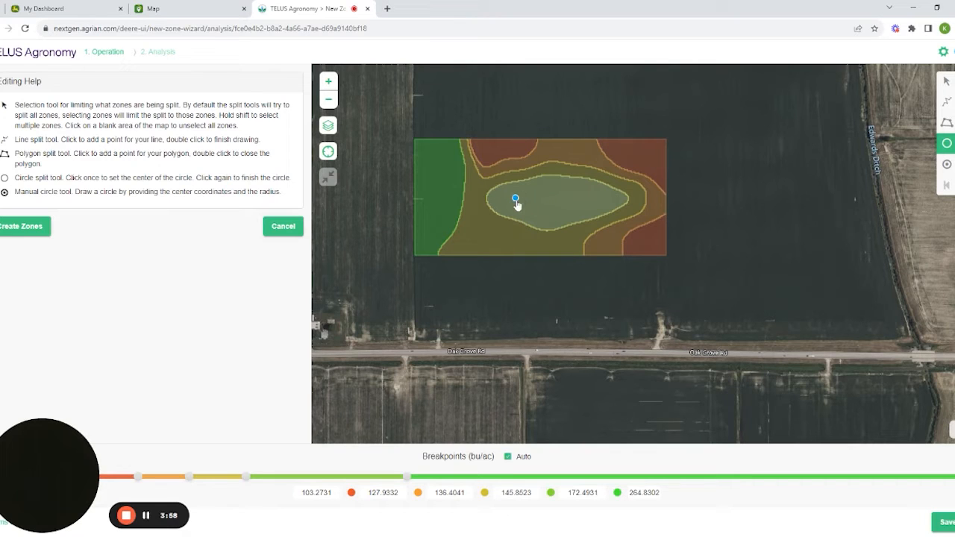
click(515, 199)
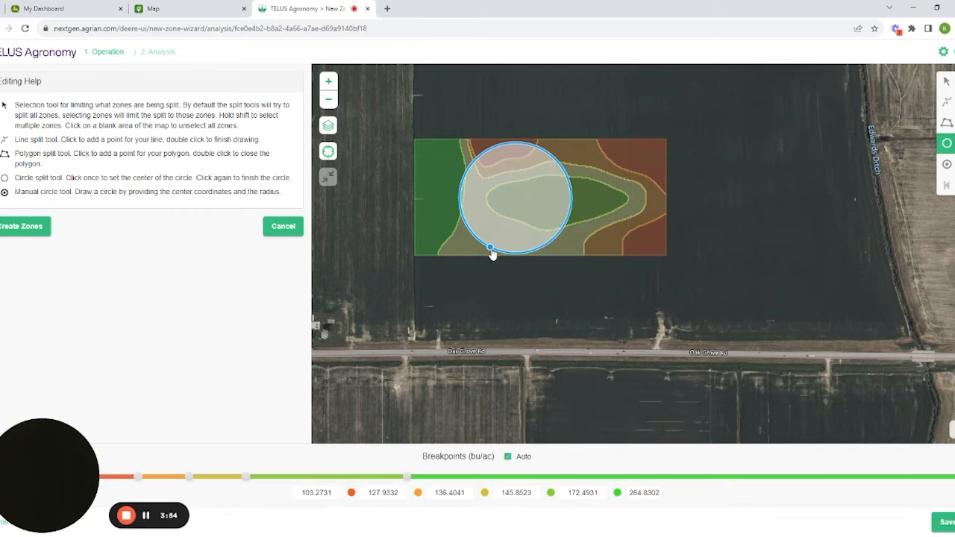
click(490, 247)
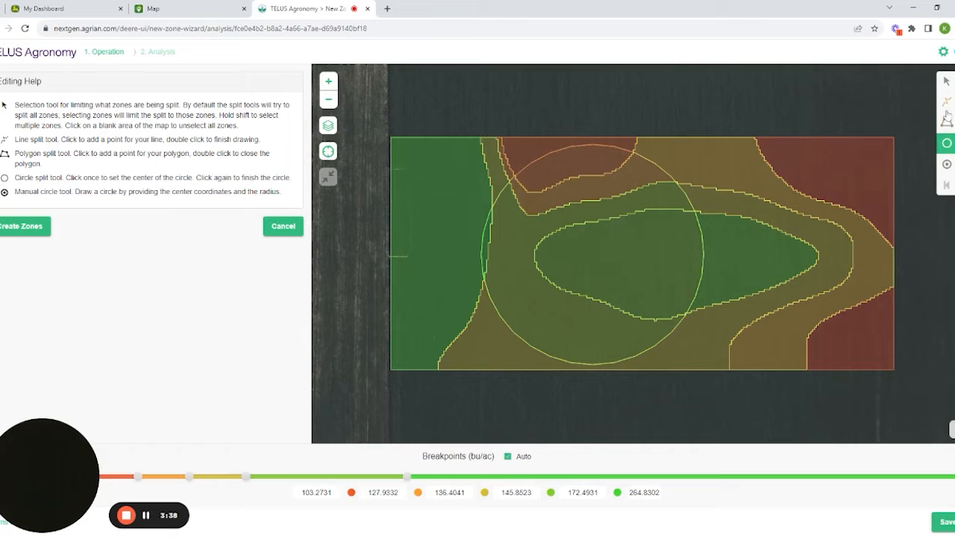
click(946, 82)
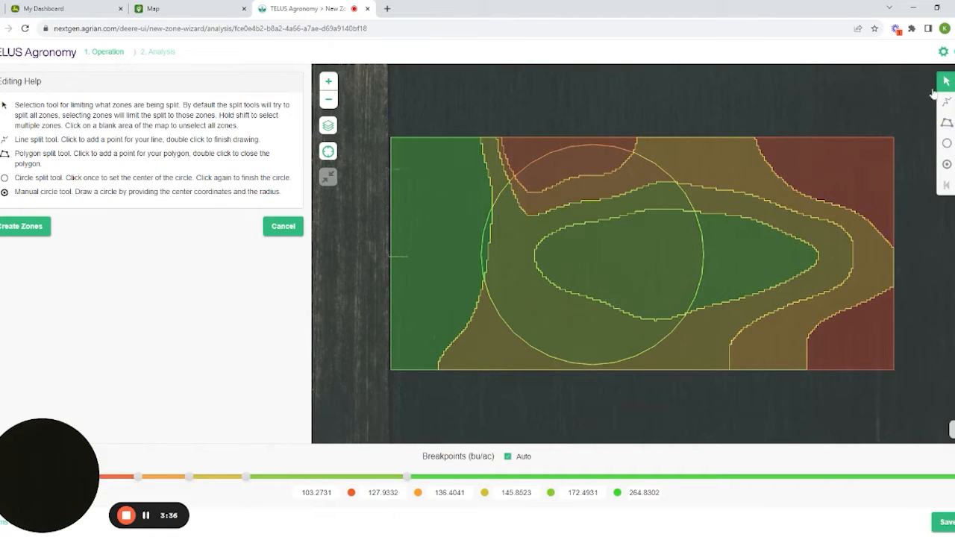
click(576, 172)
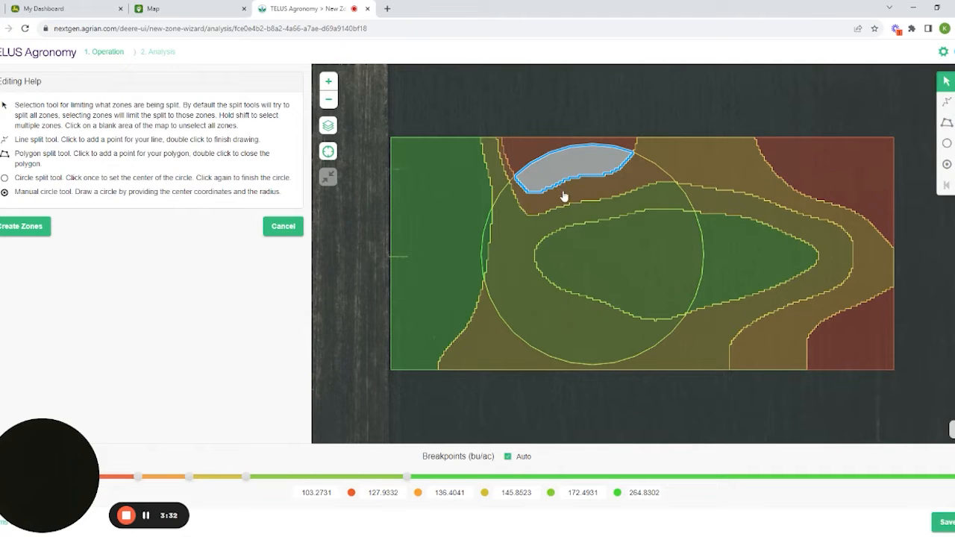
shift+click(565, 196)
shift+click(524, 235)
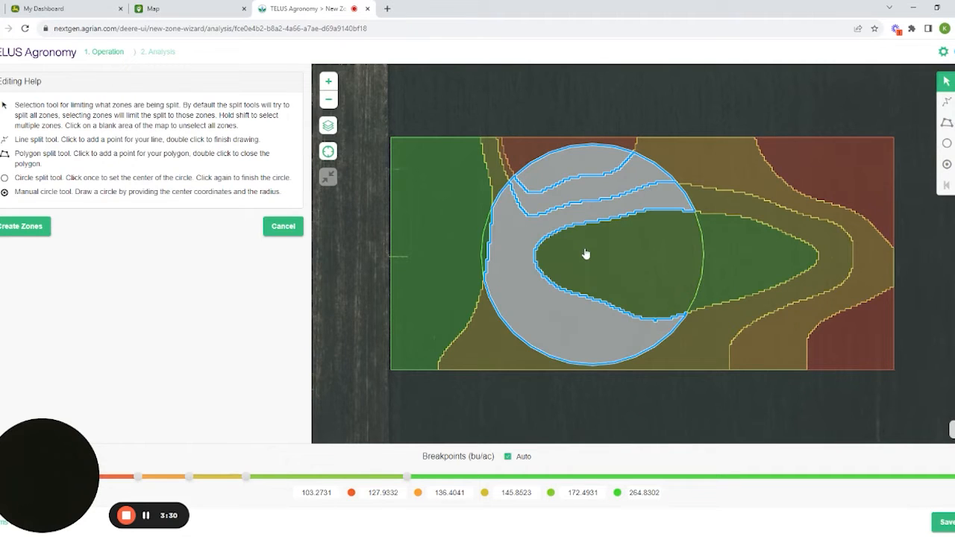
shift+click(634, 257)
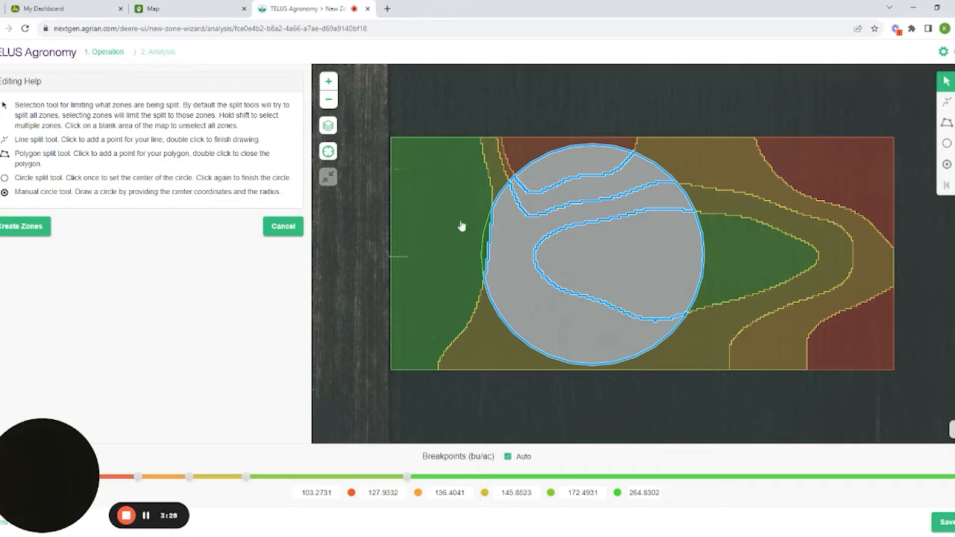
shift+click(509, 221)
shift+click(548, 169)
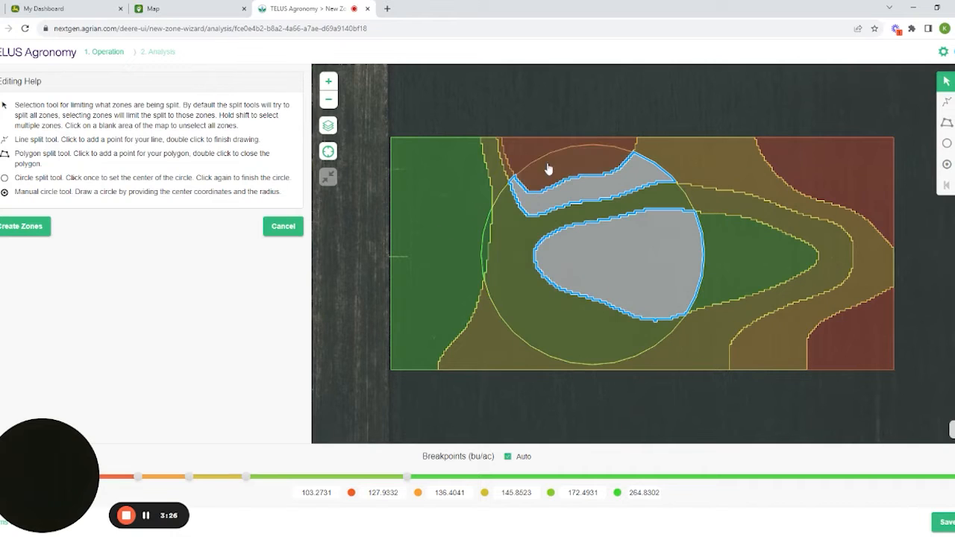
shift+click(550, 173)
shift+click(592, 257)
shift+click(563, 196)
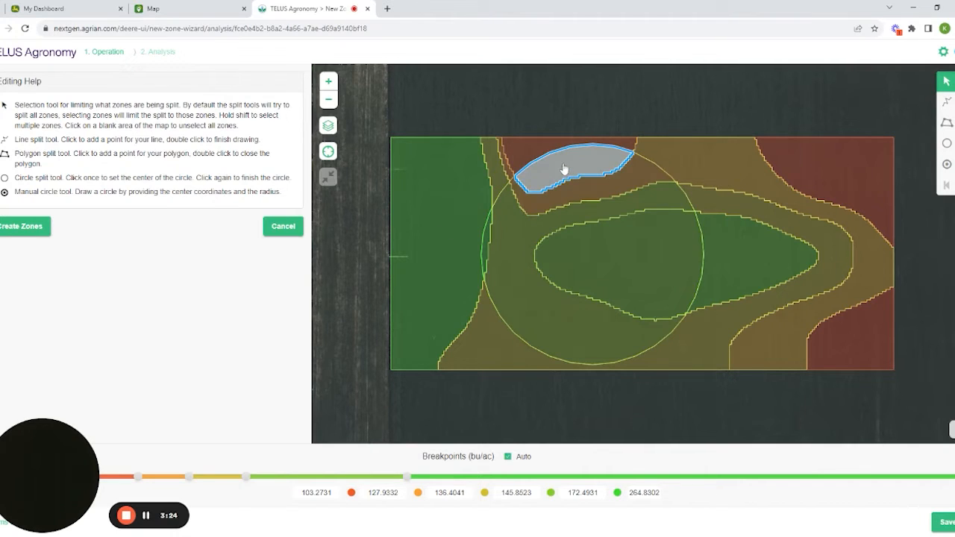
shift+click(564, 170)
Select all the zones lying outside the circle, including the corner zones on the field's right side.
shift+click(434, 183)
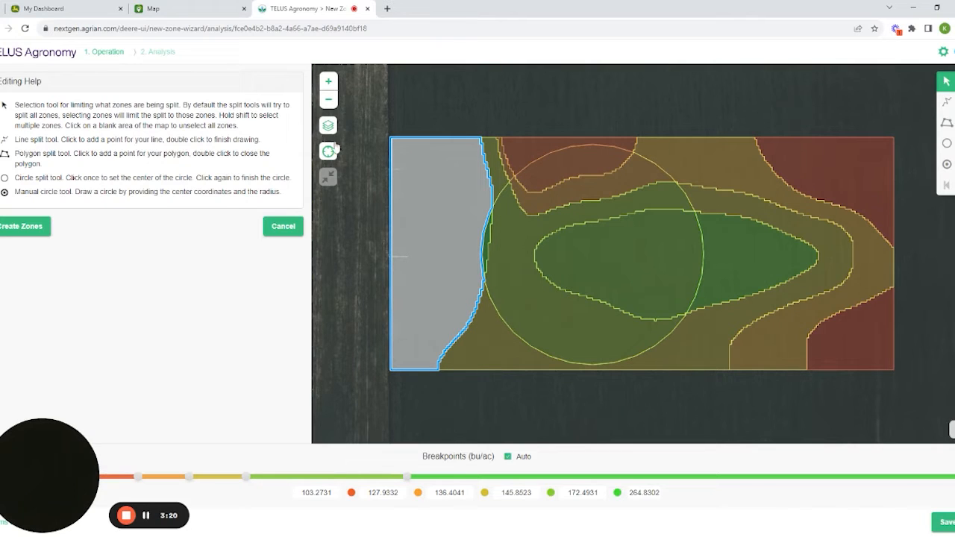
shift+click(492, 185)
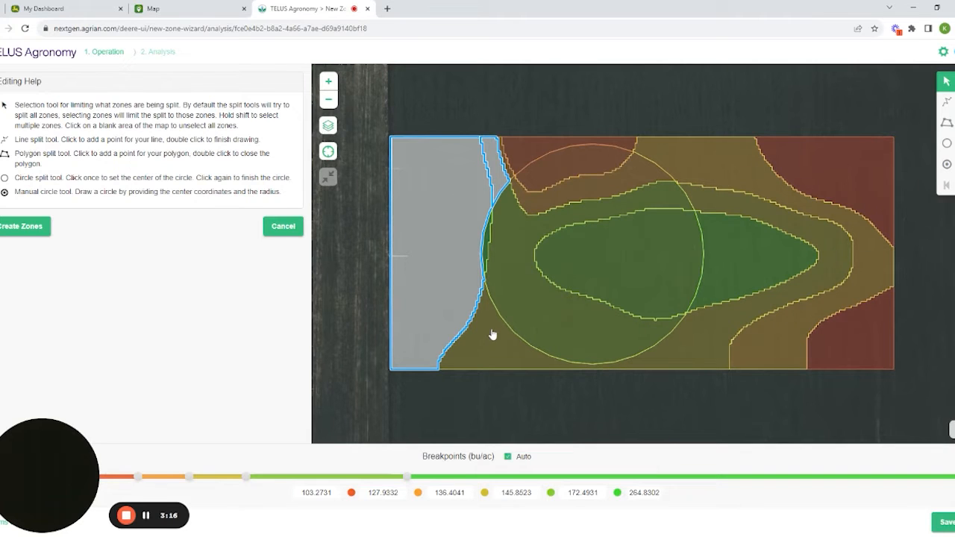
shift+click(492, 367)
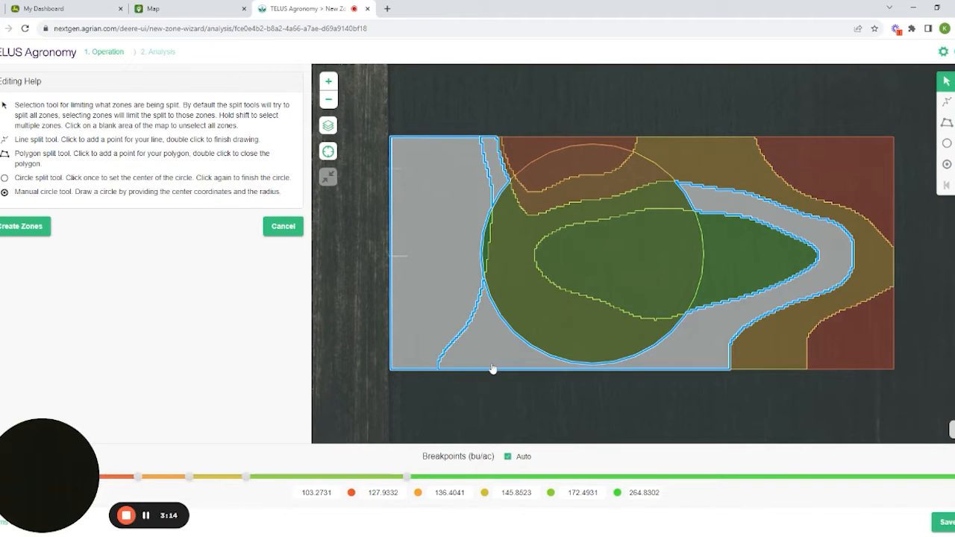
shift+click(511, 178)
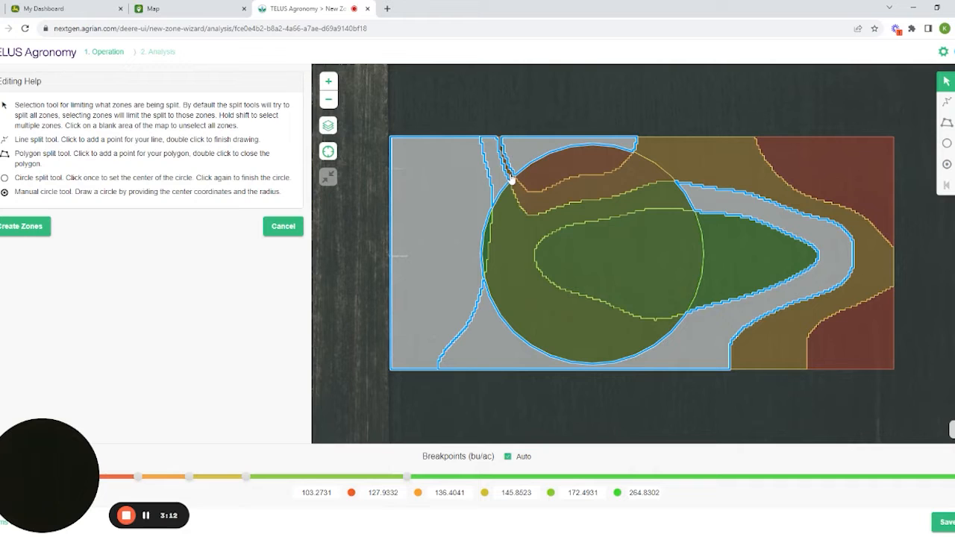
shift+click(768, 165)
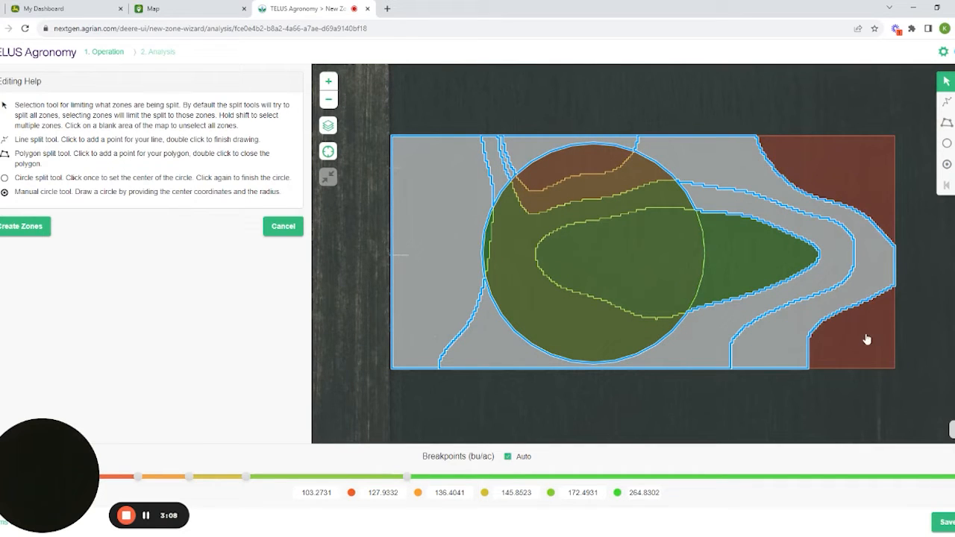
shift+click(776, 250)
shift+click(853, 176)
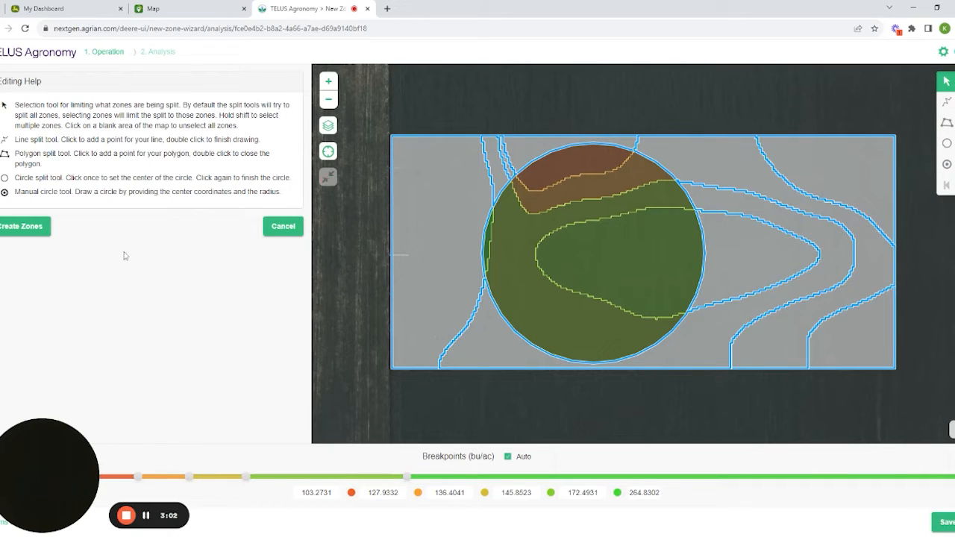
Create the zones from the circle split.
click(30, 226)
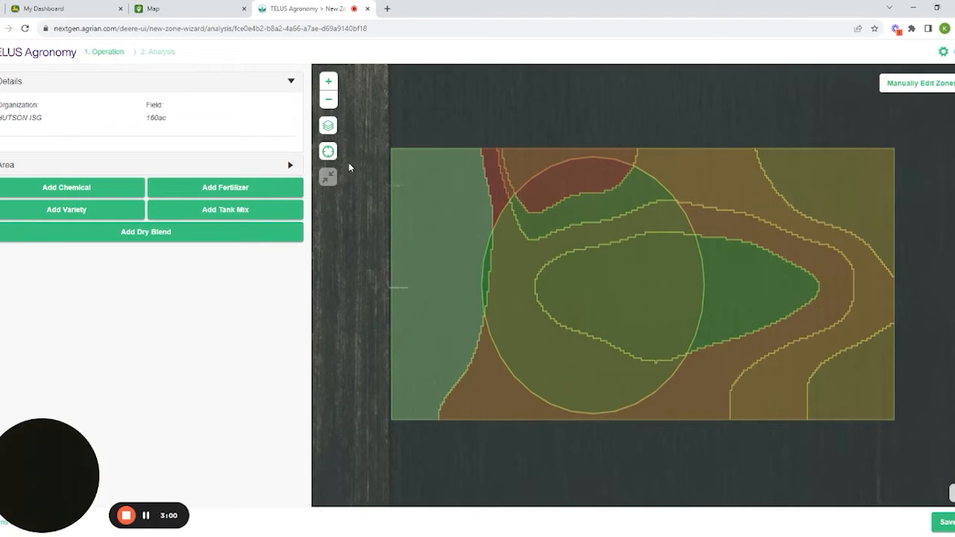
click(904, 86)
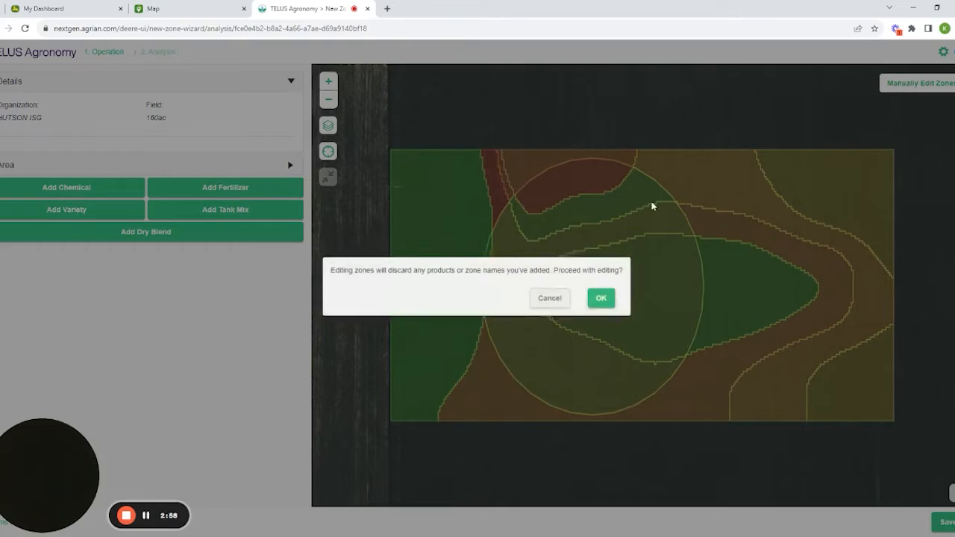
click(560, 303)
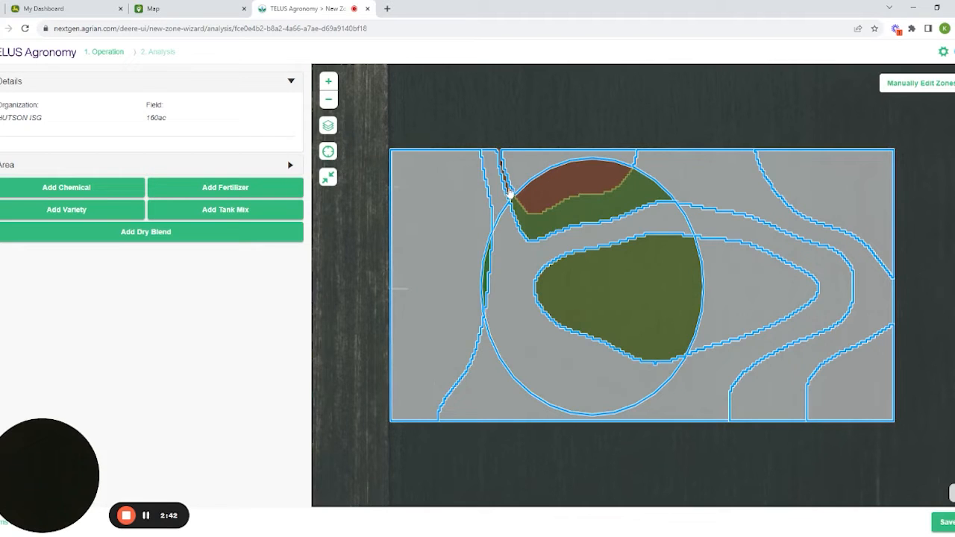
Merge all the zones outside the circle into one zone, including the narrow slivers along the circle's upper-left edge.
scroll(510, 192, up, 2)
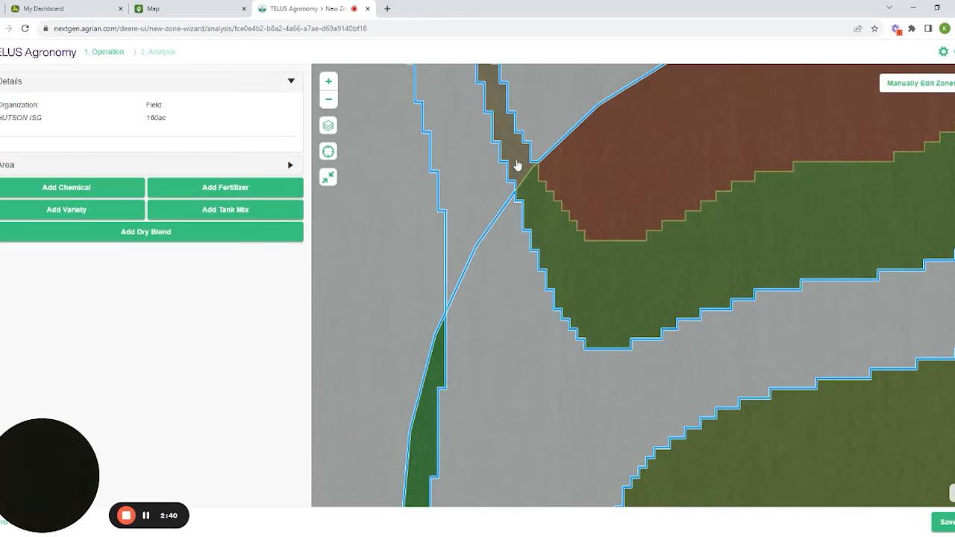
scroll(504, 255, down, 3)
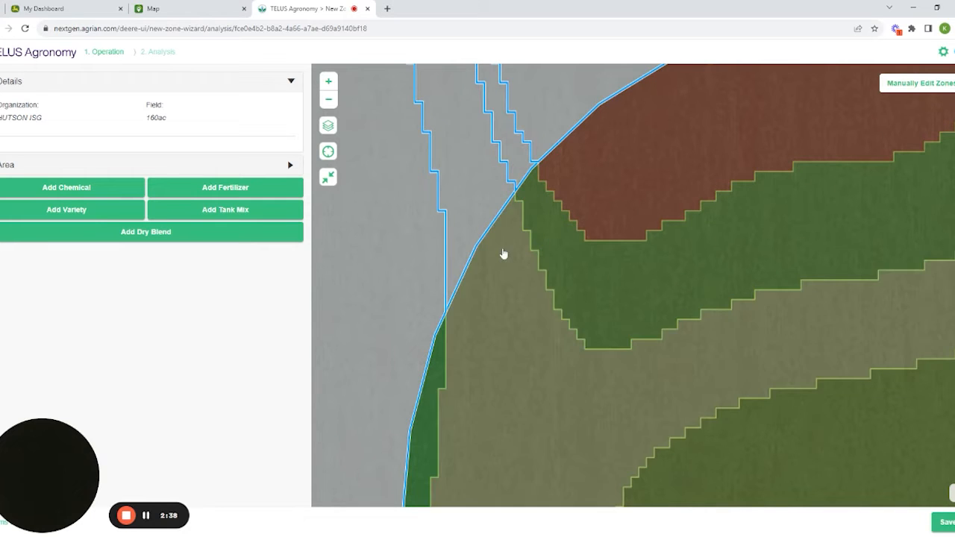
click(328, 178)
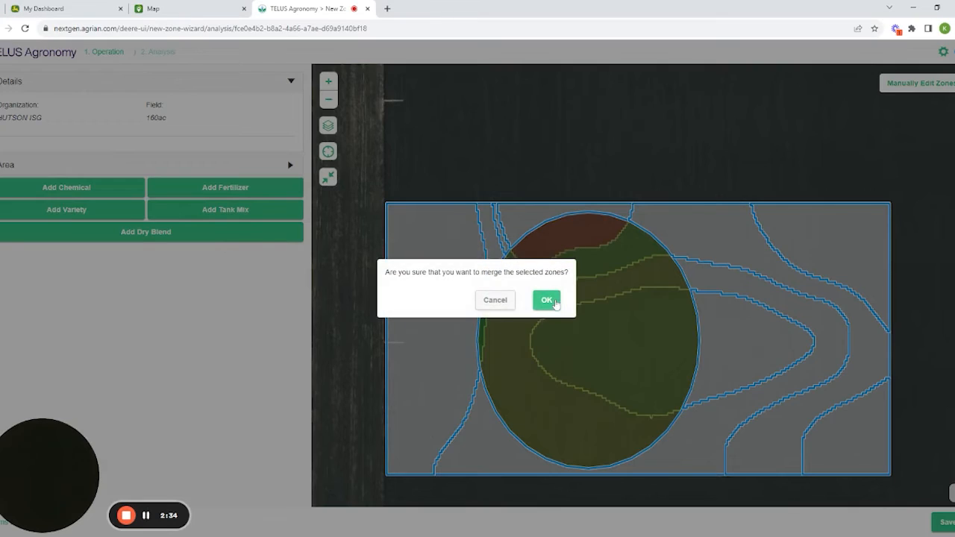
click(555, 301)
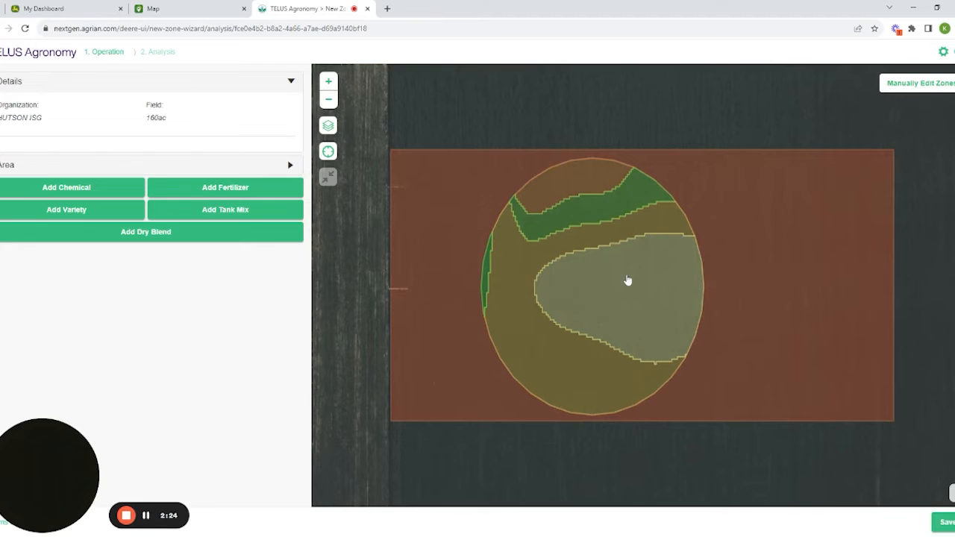
Select all the zones inside the circle, including the thin sliver on its left edge, and merge them into one zone.
click(563, 203)
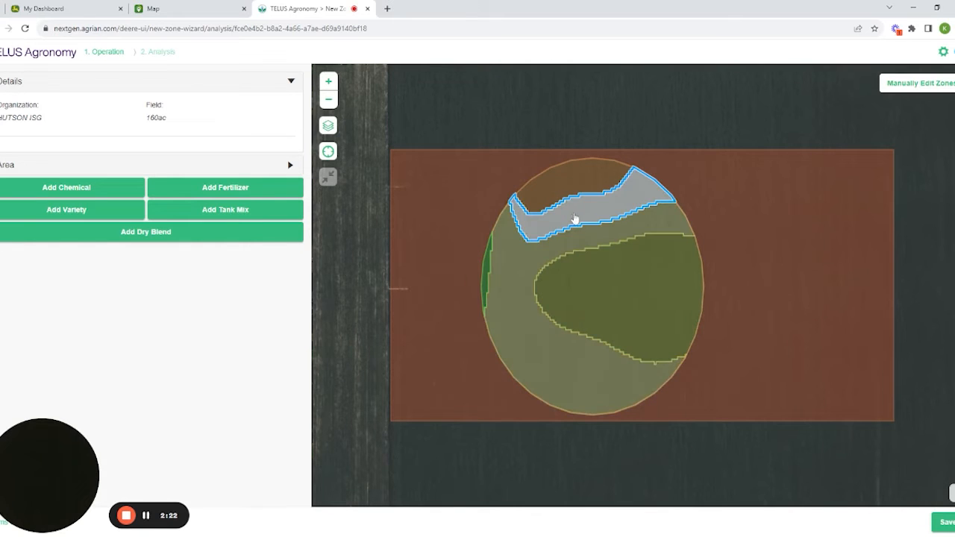
click(588, 302)
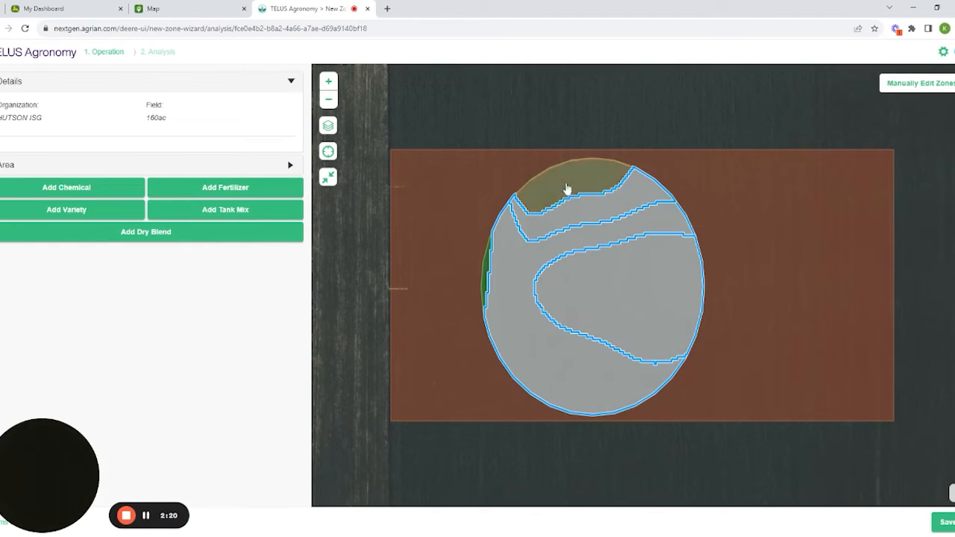
click(544, 221)
click(485, 272)
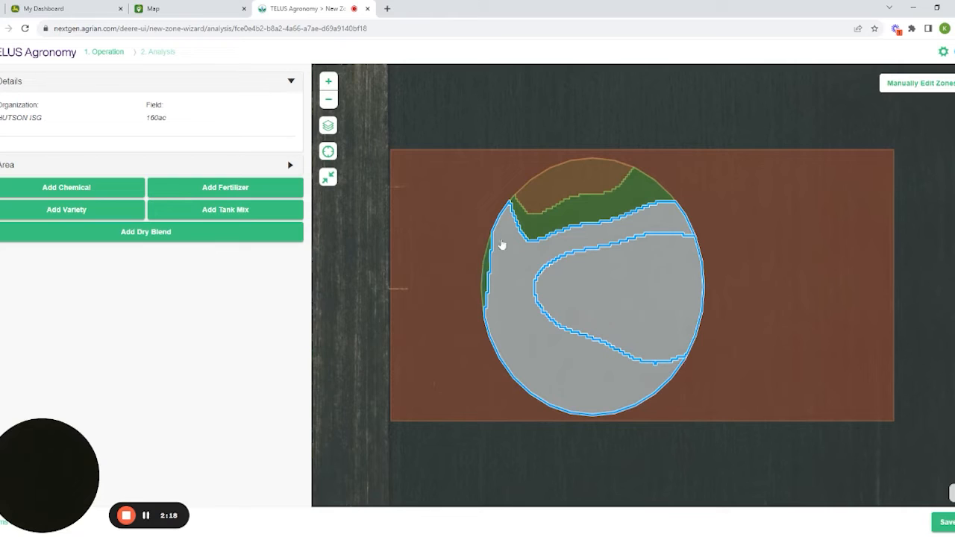
click(559, 186)
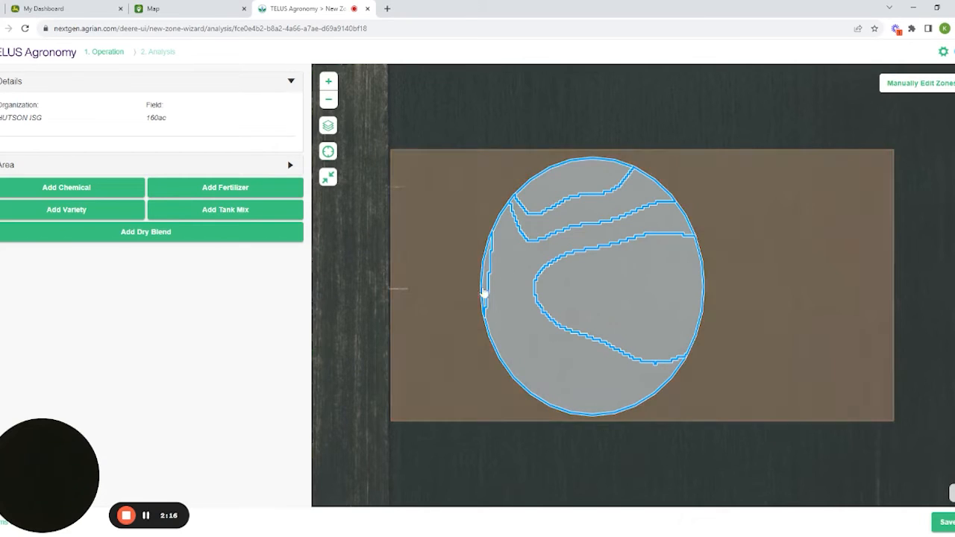
click(330, 177)
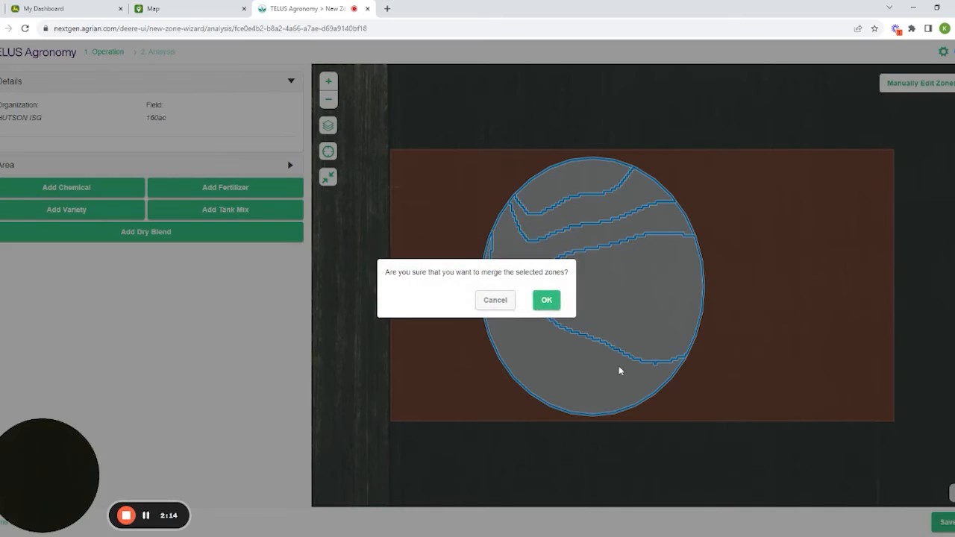
click(546, 303)
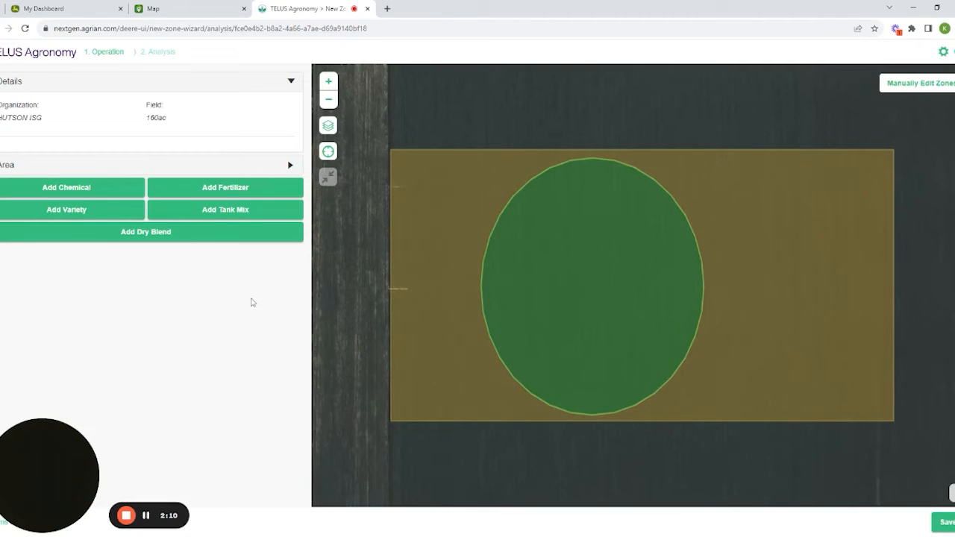
Add the variety 7821 to the zones.
click(110, 212)
click(112, 181)
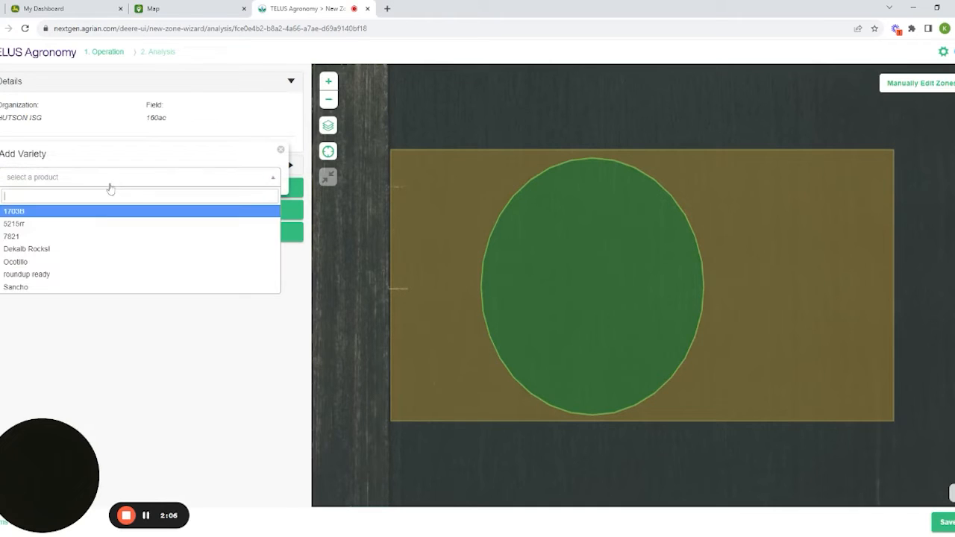
click(92, 235)
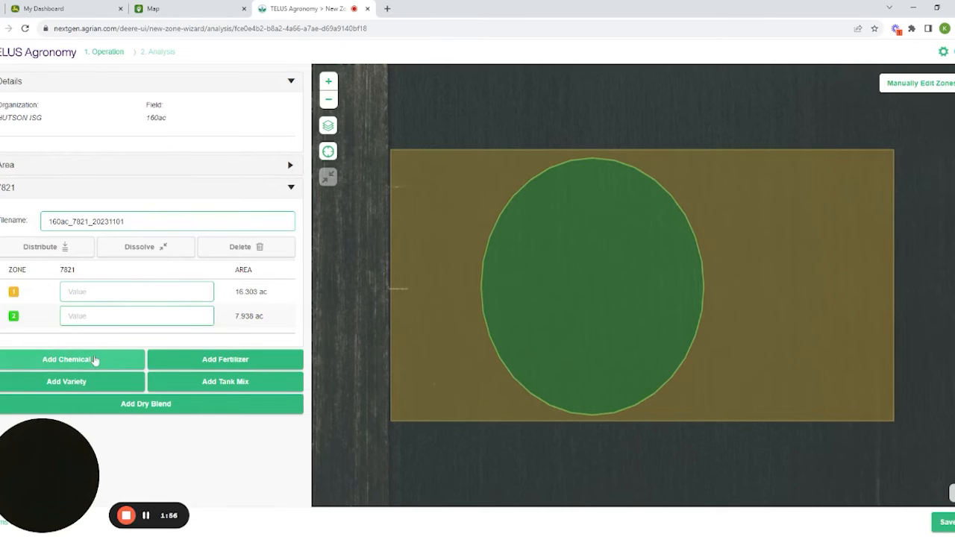
Add the fertilizer product Fertilizer (Liquid) to the zones.
click(191, 362)
click(183, 333)
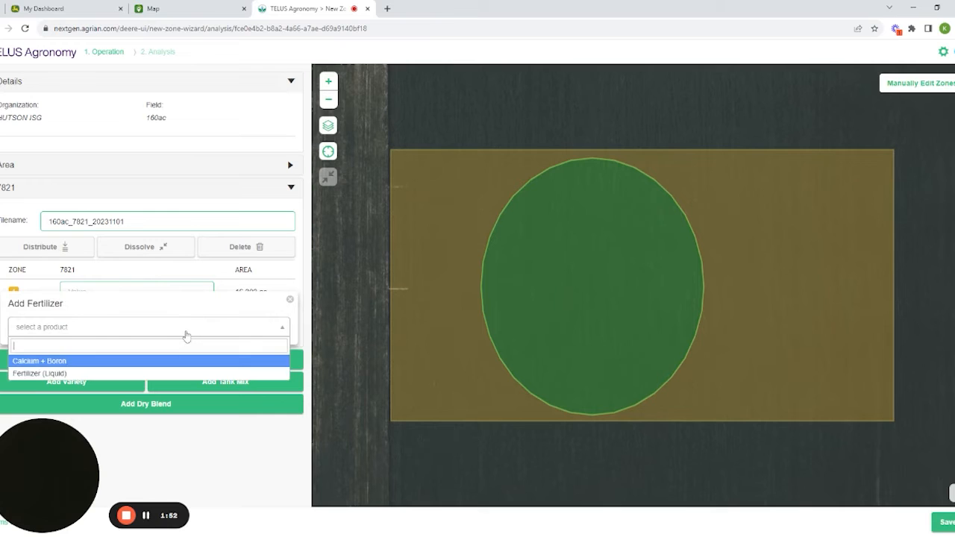
click(158, 373)
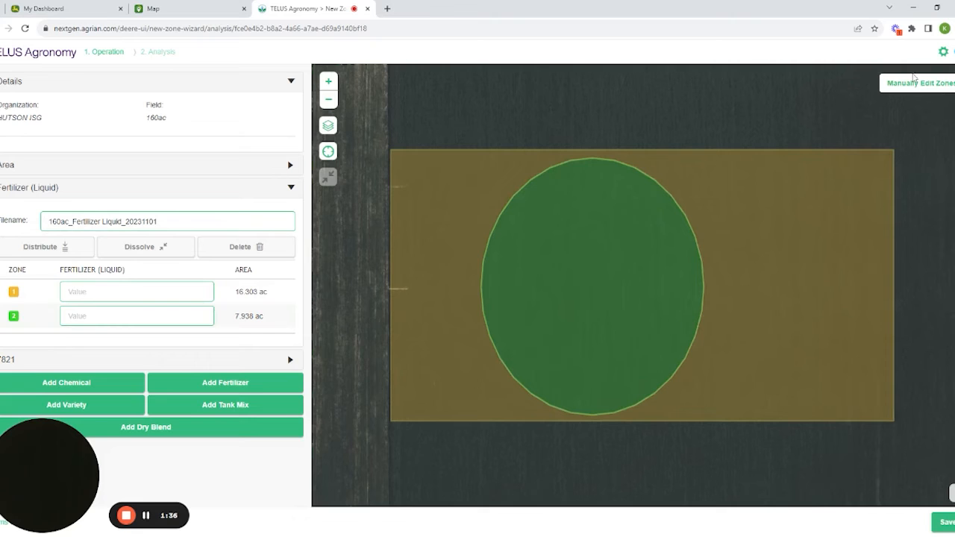
Split both zones with a polygon enclosing the field's right part, its slanted edge cutting diagonally through the circle, and create the zones.
click(917, 82)
click(601, 291)
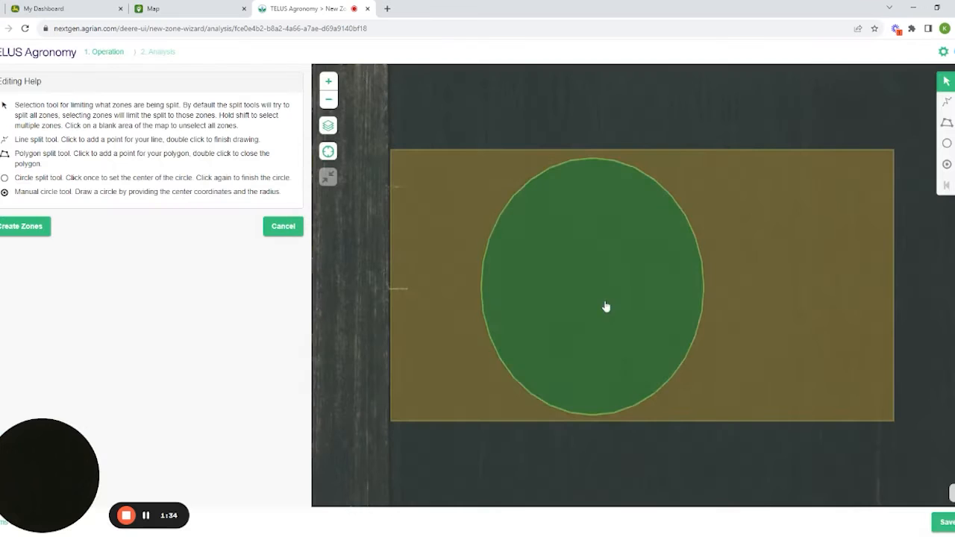
click(945, 125)
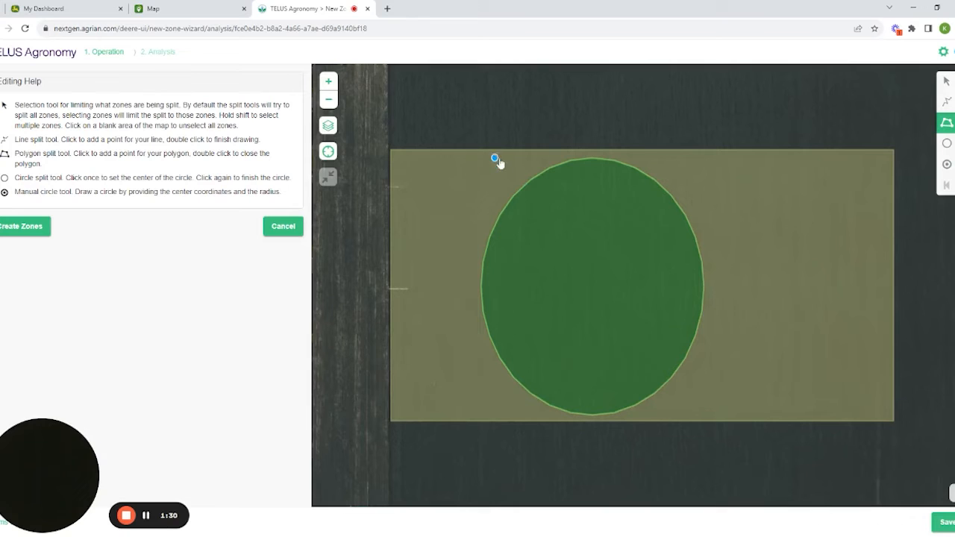
click(495, 158)
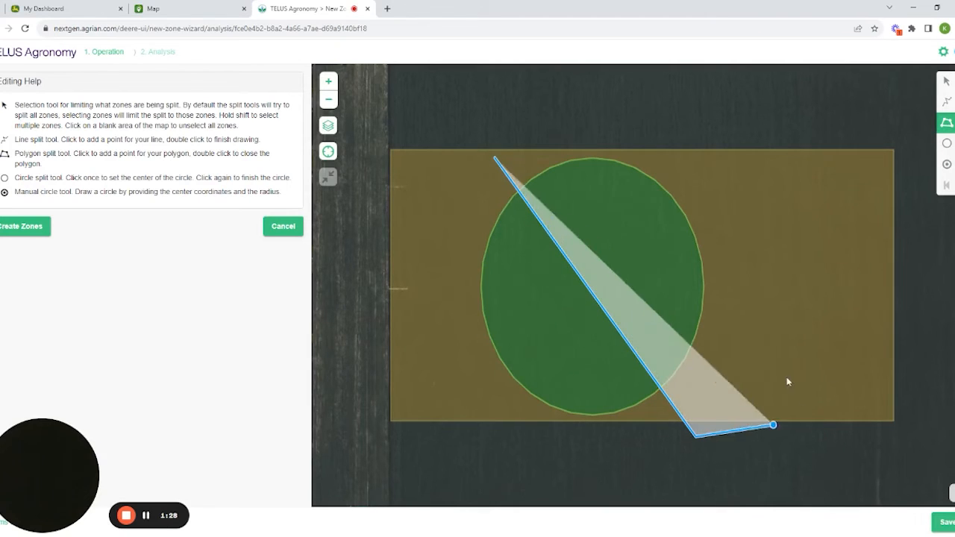
click(948, 429)
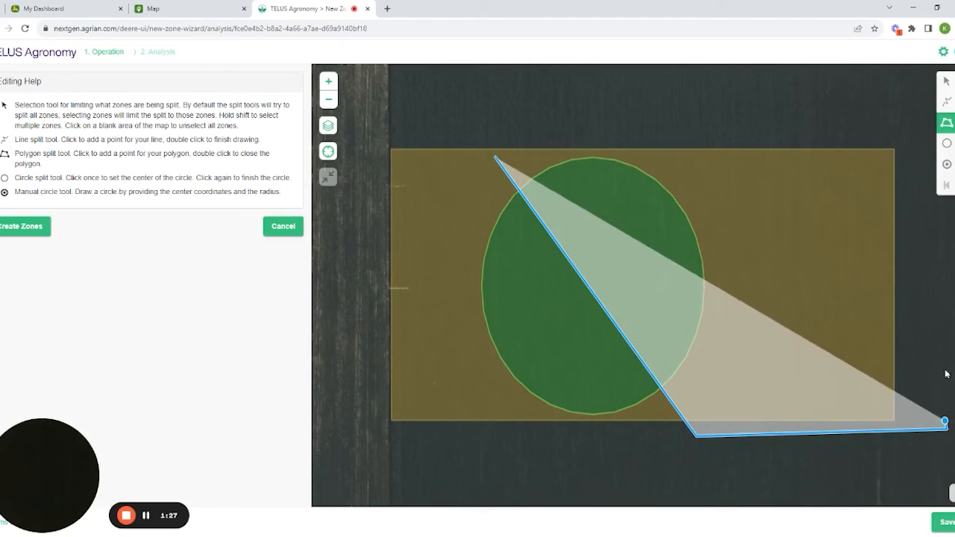
click(909, 135)
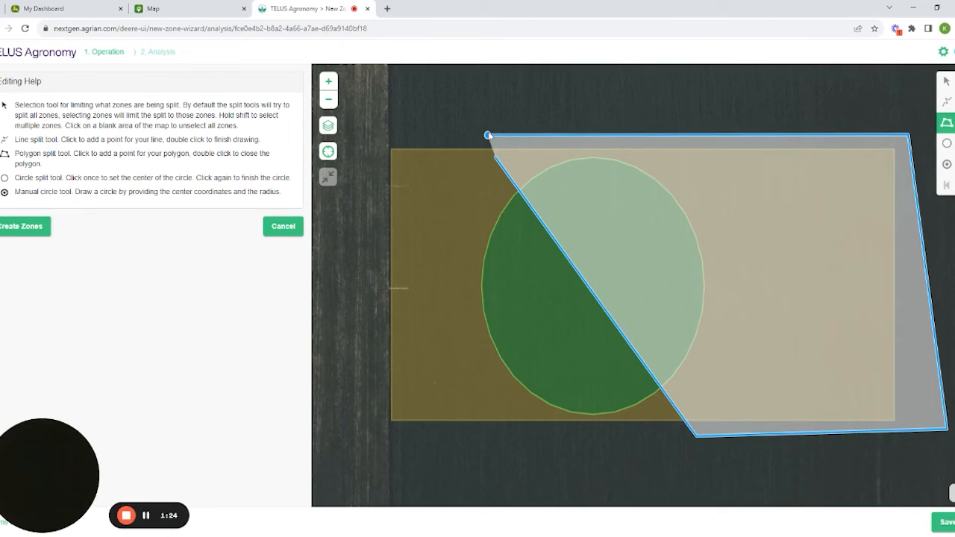
double_click(488, 146)
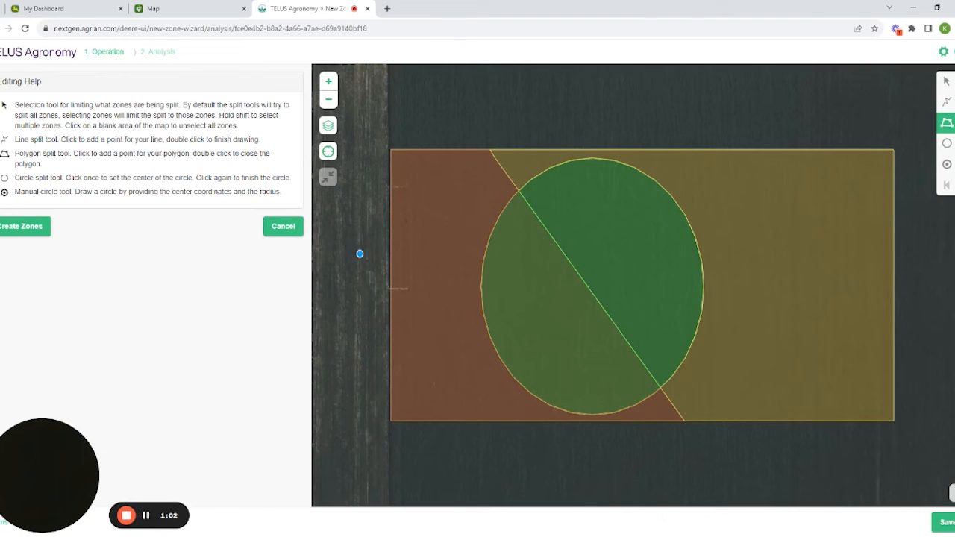
click(37, 228)
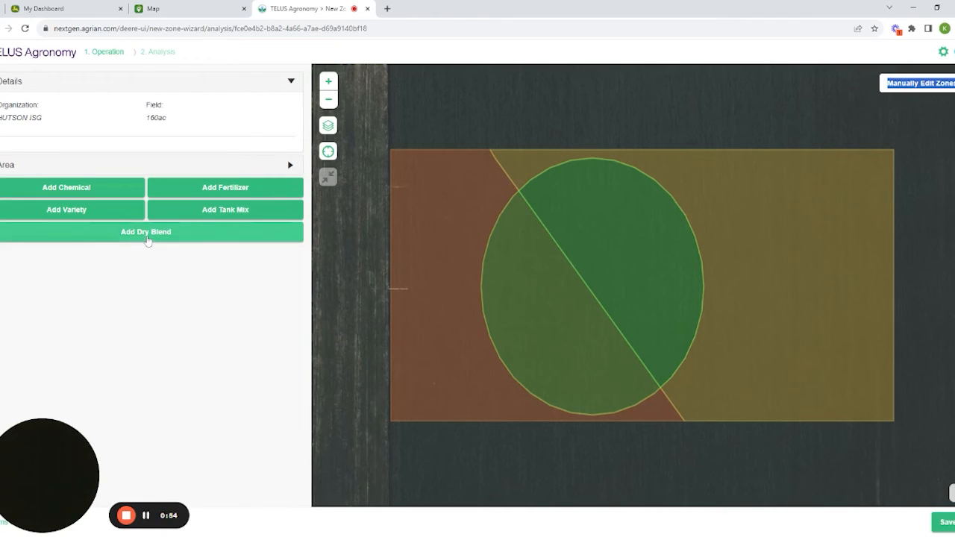
Examine the product choices for dry blend, tank mix and fertilizer without adding any product.
click(147, 238)
click(156, 207)
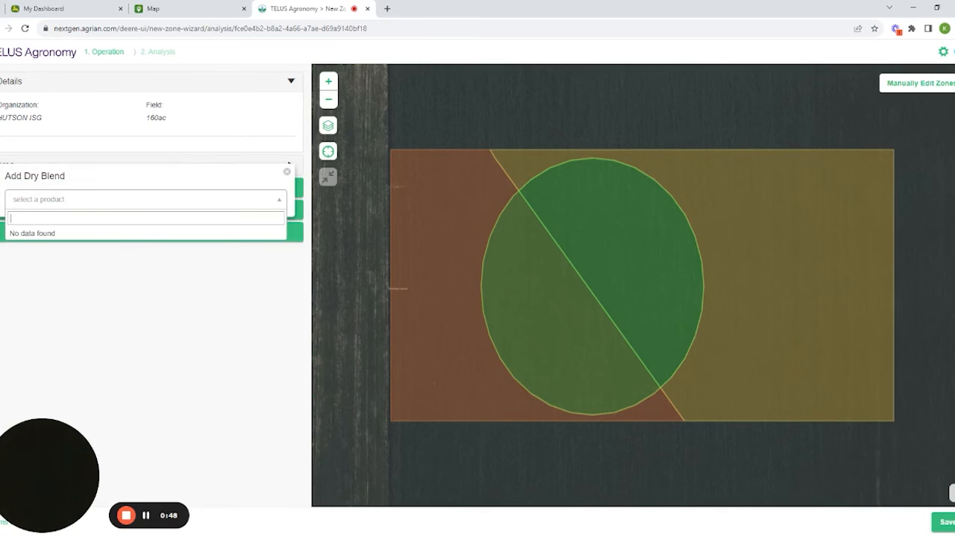
click(286, 172)
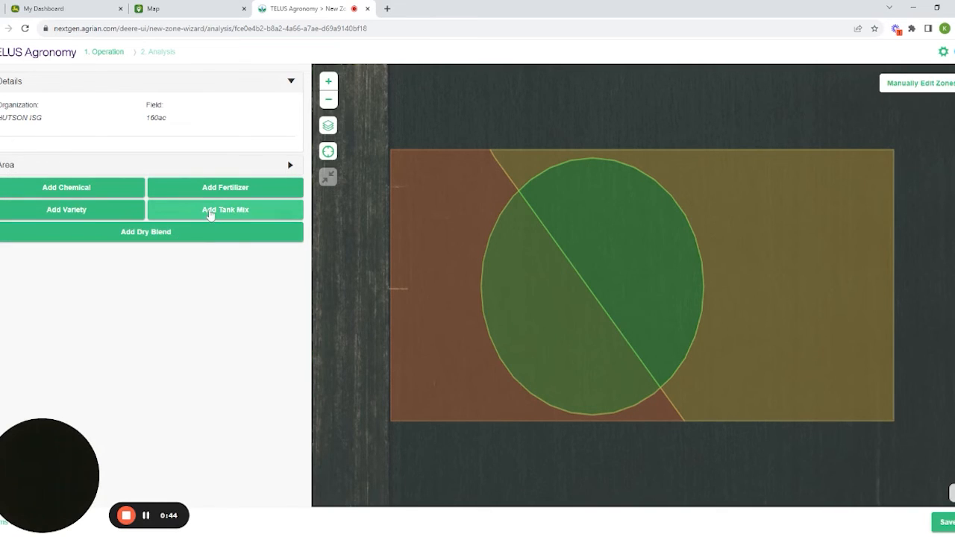
click(209, 214)
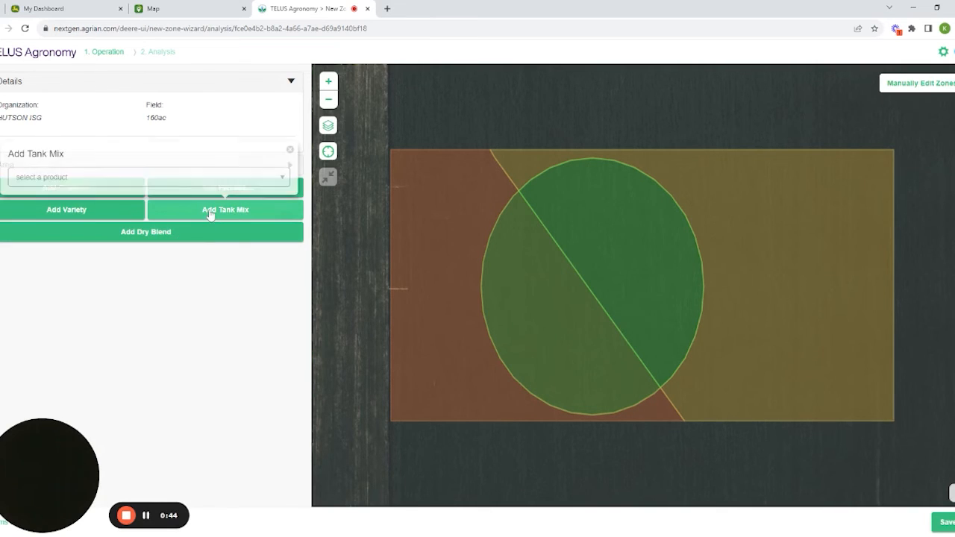
click(289, 149)
click(252, 189)
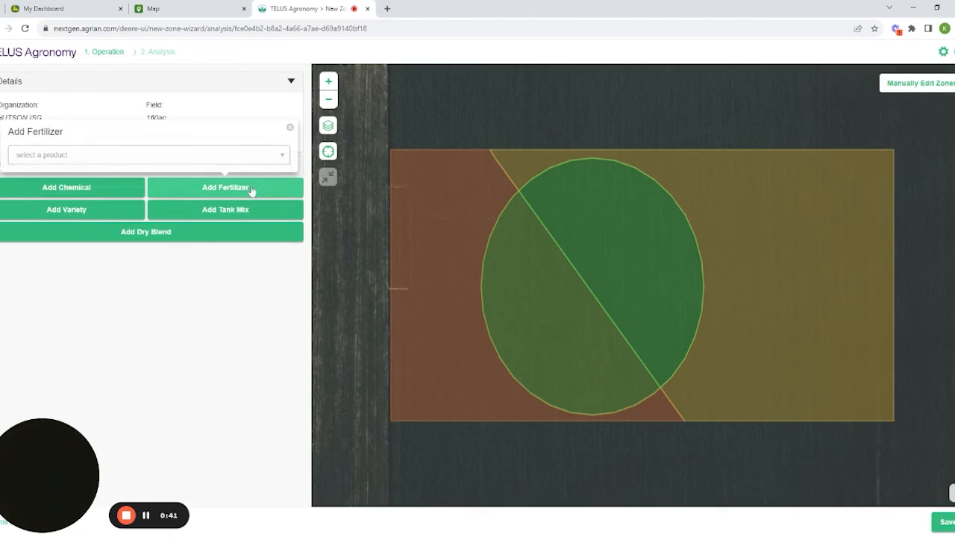
click(289, 127)
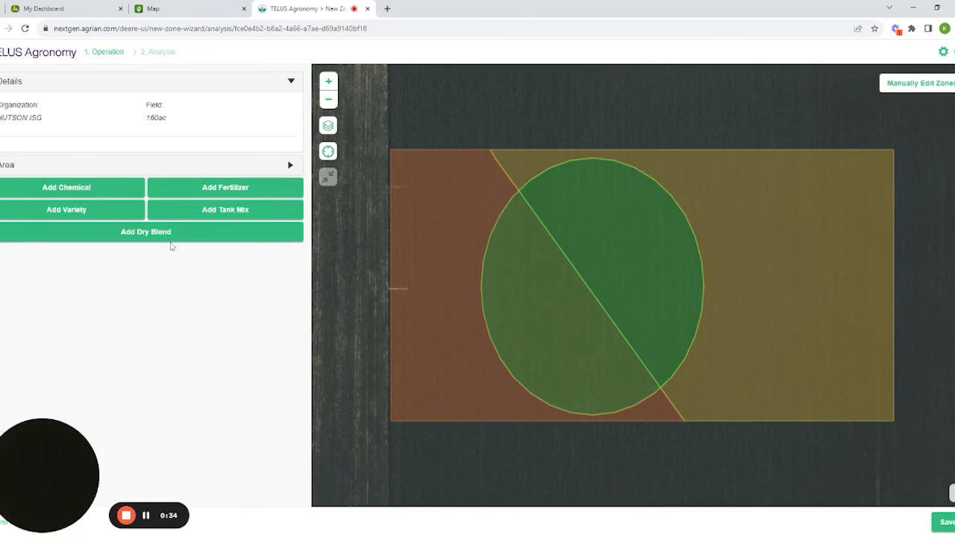
Add the variety 7821 to the newly split zones.
click(134, 216)
click(128, 182)
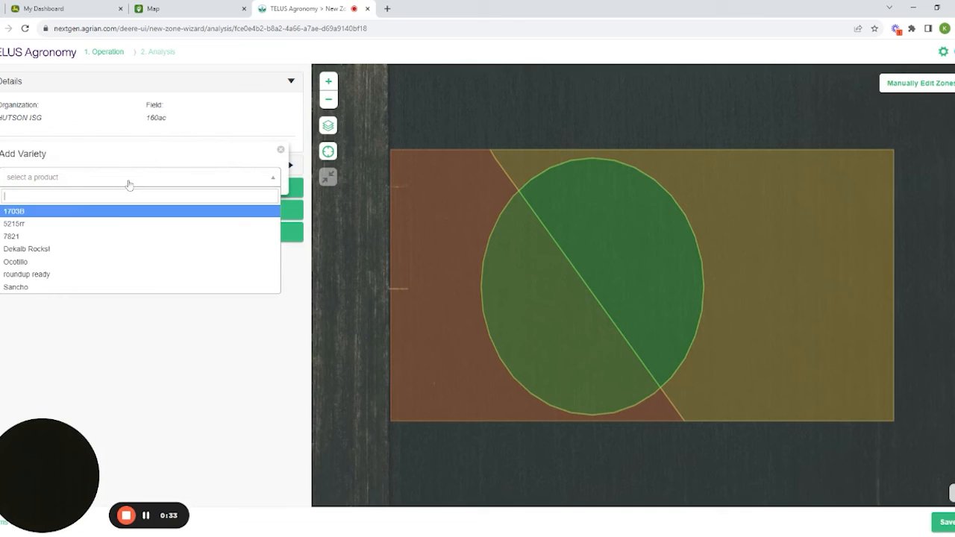
click(111, 237)
Set the 7821 values to 1 for zone 1, 2 for zone 2, 3 for zone 3 and 4 for zone 4.
click(178, 222)
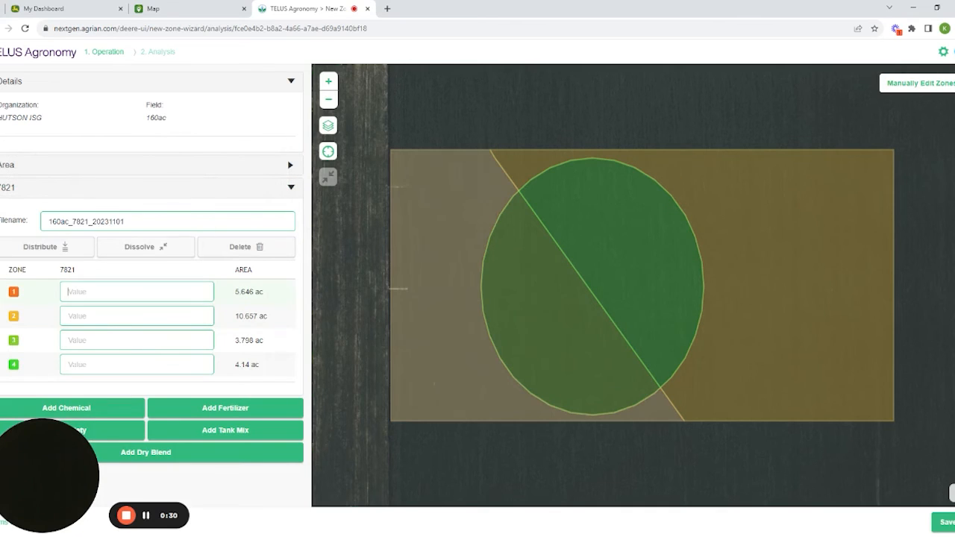
text(1)
key(BackSpace)
text(0)
key(BackSpace)
text(1)
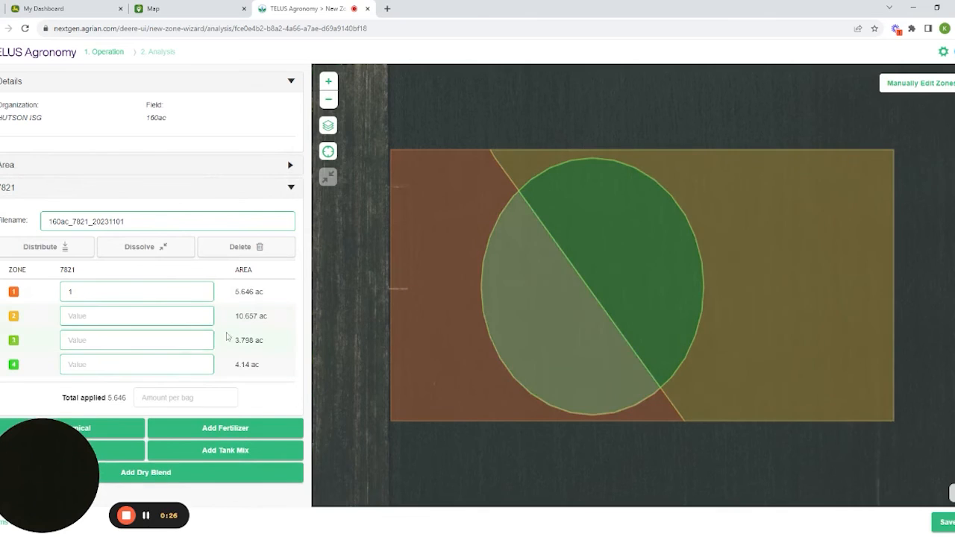
click(175, 323)
text(2)
text(3)
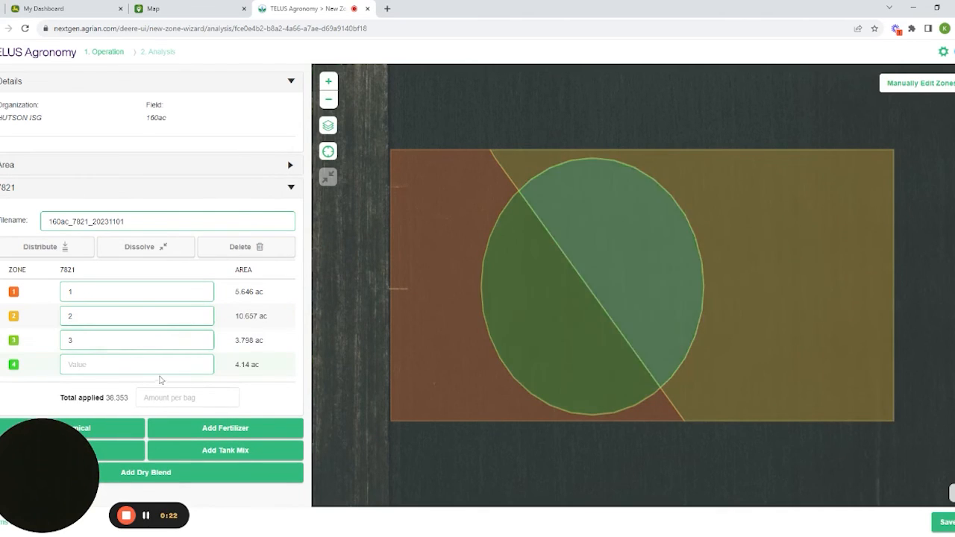
click(149, 365)
text(4)
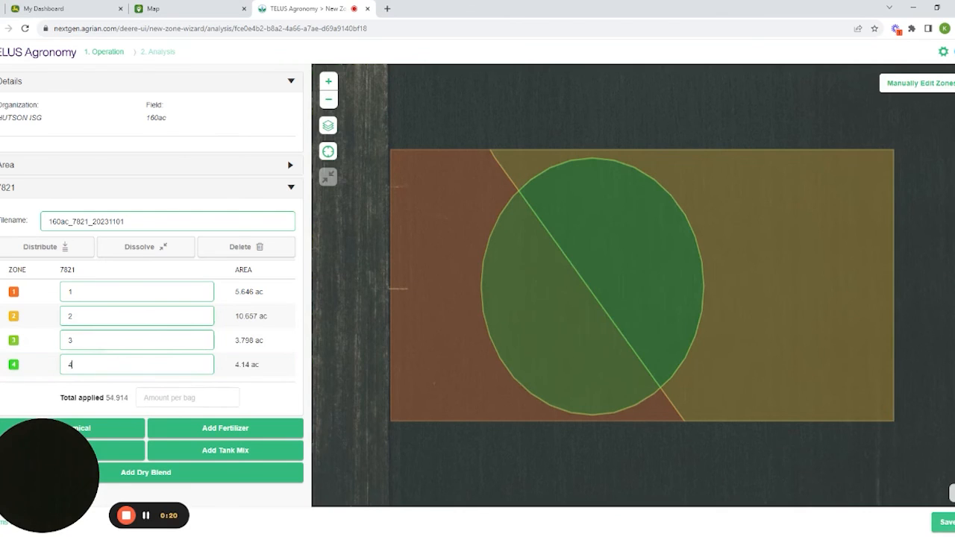